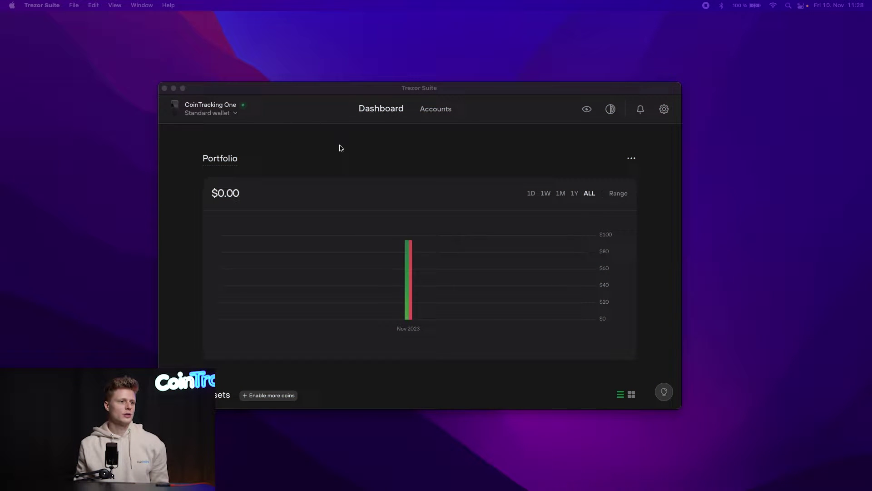
- In Trezor Suite, bring up the Ethereum #1 account's transaction list
{"action": "scroll", "coordinate": [336, 155], "scroll_direction": "down", "scroll_amount": 5}
{"action": "scroll", "coordinate": [326, 286], "scroll_direction": "down", "scroll_amount": 3}
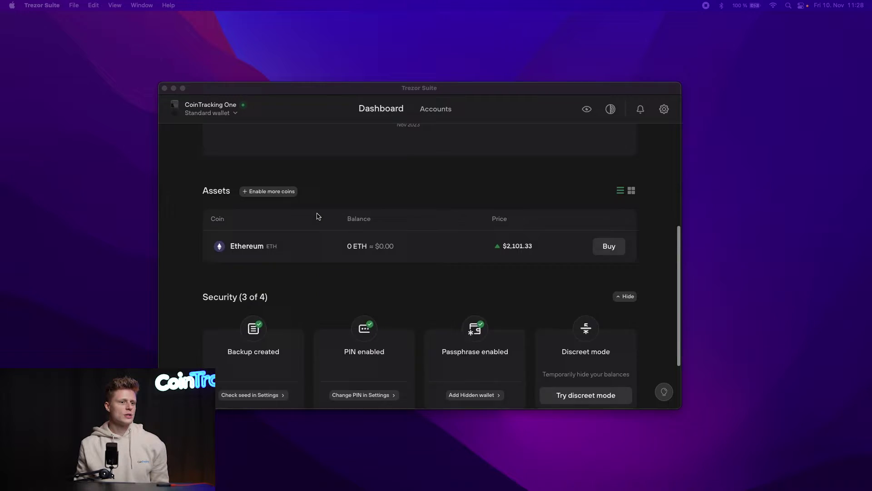
{"action": "scroll", "coordinate": [318, 216], "scroll_direction": "up", "scroll_amount": 5}
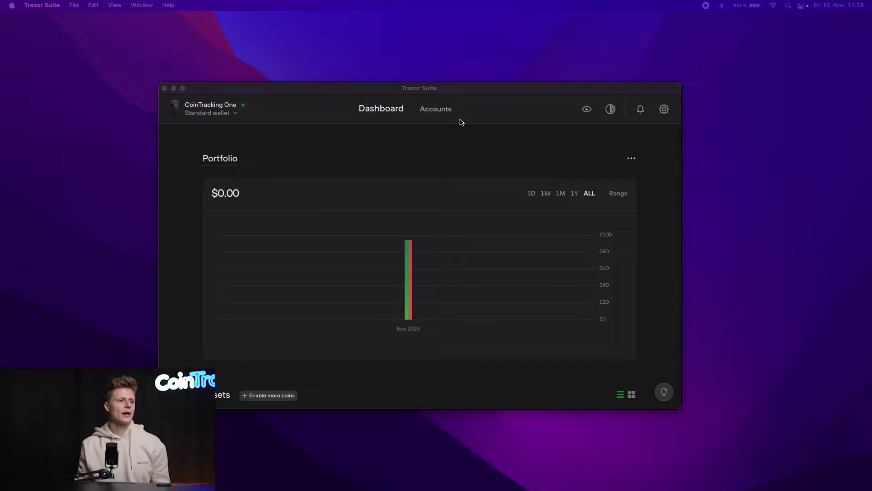
{"action": "left_click", "coordinate": [441, 116]}
{"action": "left_click", "coordinate": [442, 116]}
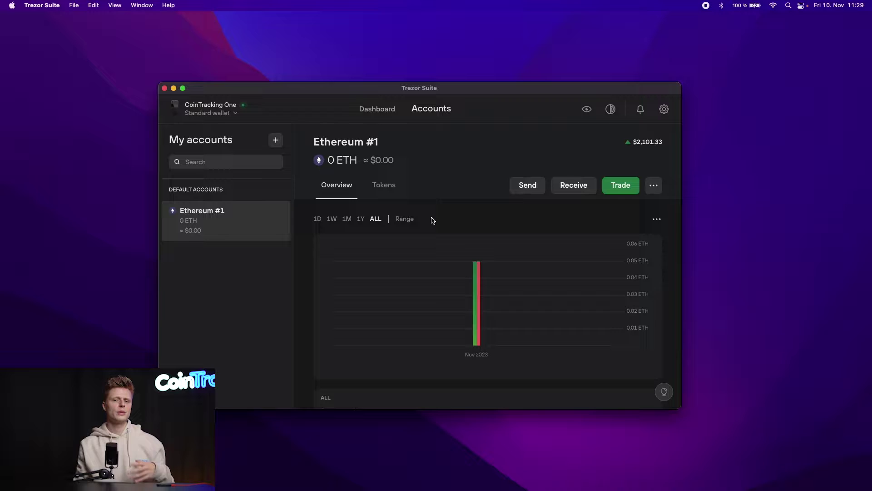
{"action": "scroll", "coordinate": [429, 220], "scroll_direction": "down", "scroll_amount": 4}
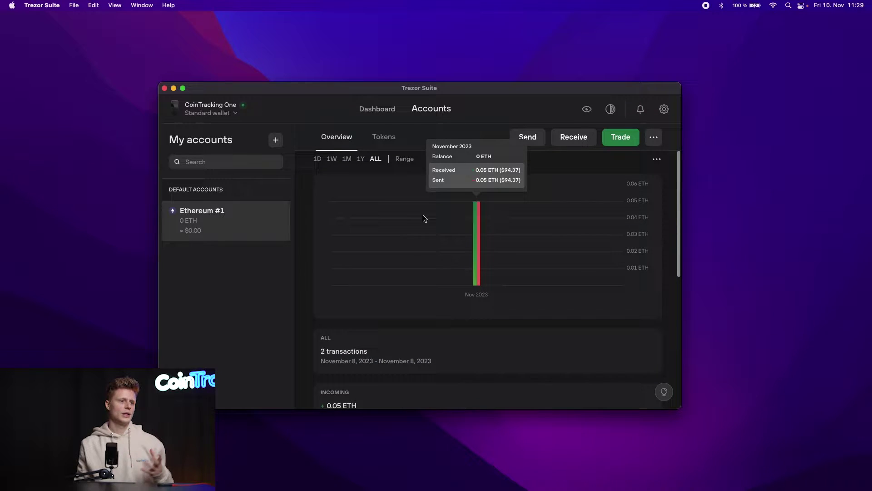
{"action": "scroll", "coordinate": [421, 220], "scroll_direction": "down", "scroll_amount": 5}
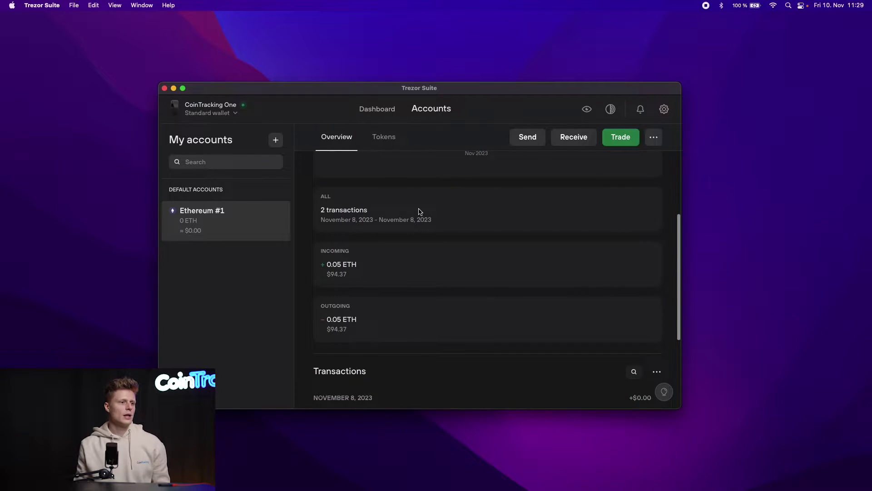
{"action": "scroll", "coordinate": [417, 212], "scroll_direction": "down", "scroll_amount": 2}
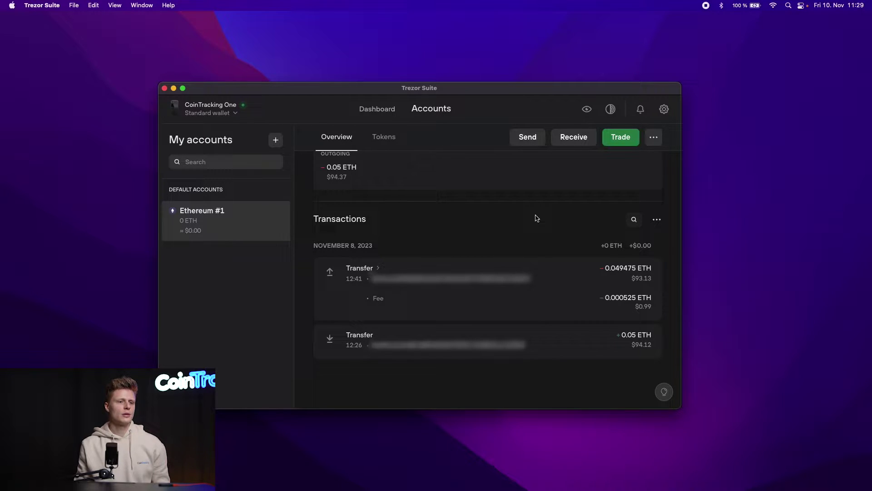
- Export the Ethereum #1 transactions as a CSV file to Downloads
{"action": "left_click", "coordinate": [657, 220]}
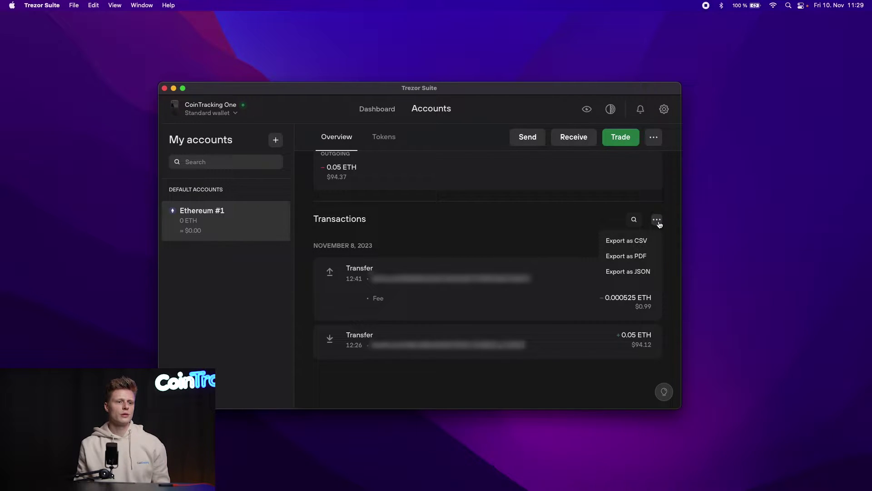
{"action": "left_click", "coordinate": [617, 245]}
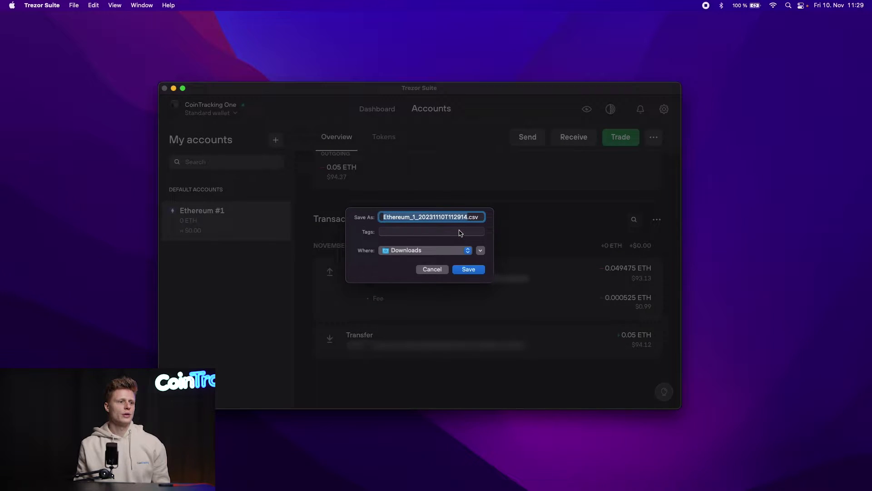
{"action": "left_click", "coordinate": [463, 270]}
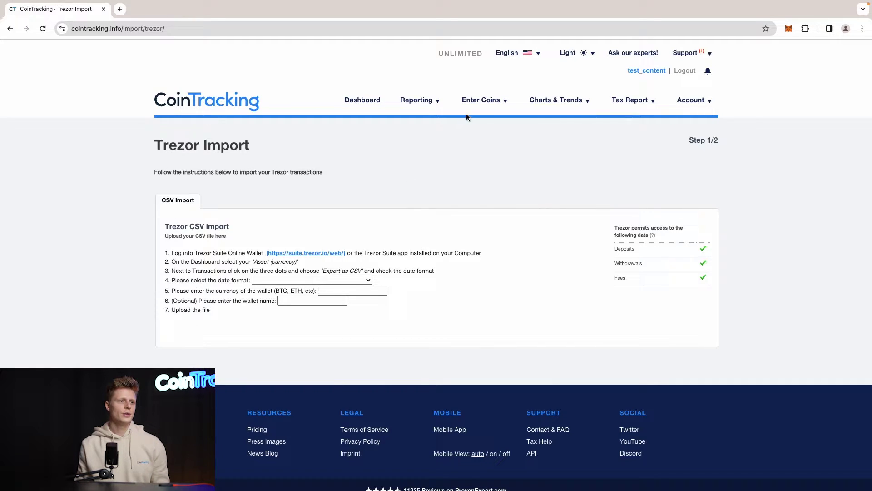
{"action": "mouse_move", "coordinate": [482, 104]}
{"action": "mouse_move", "coordinate": [495, 171]}
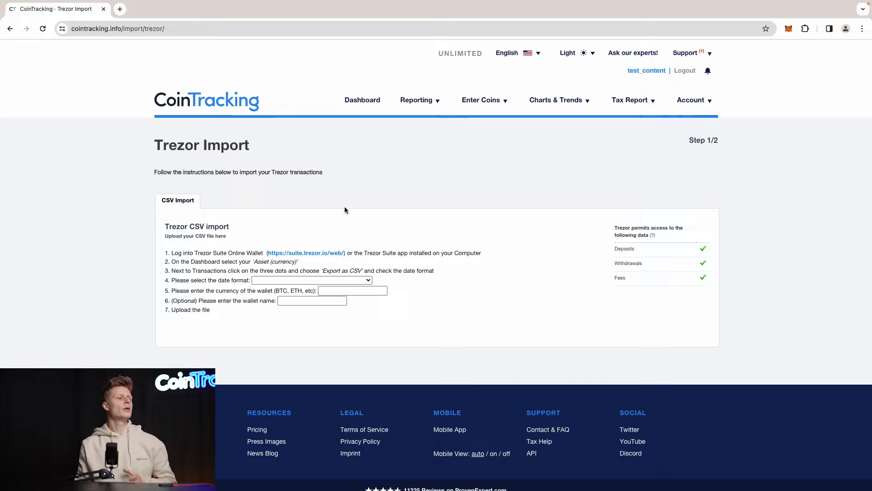
{"action": "scroll", "coordinate": [286, 232], "scroll_direction": "down", "scroll_amount": 1}
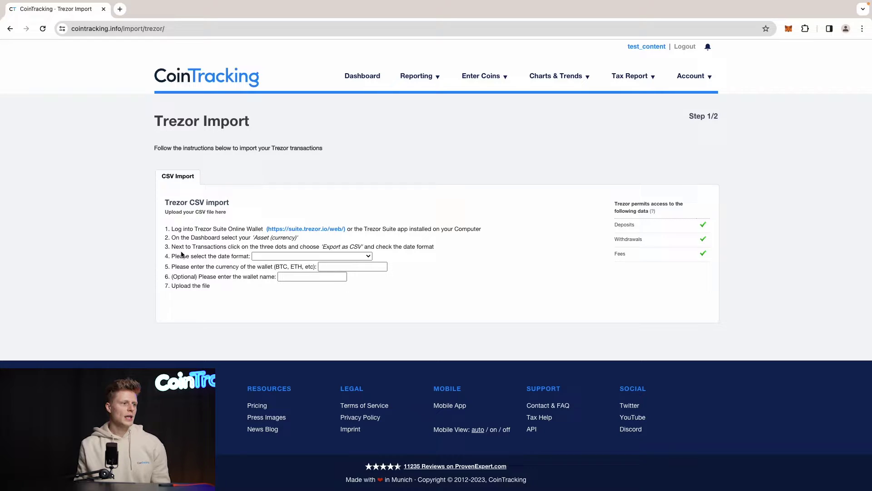
- Set the Trezor import date format to International and the wallet currency to ETH
{"action": "left_click", "coordinate": [262, 256]}
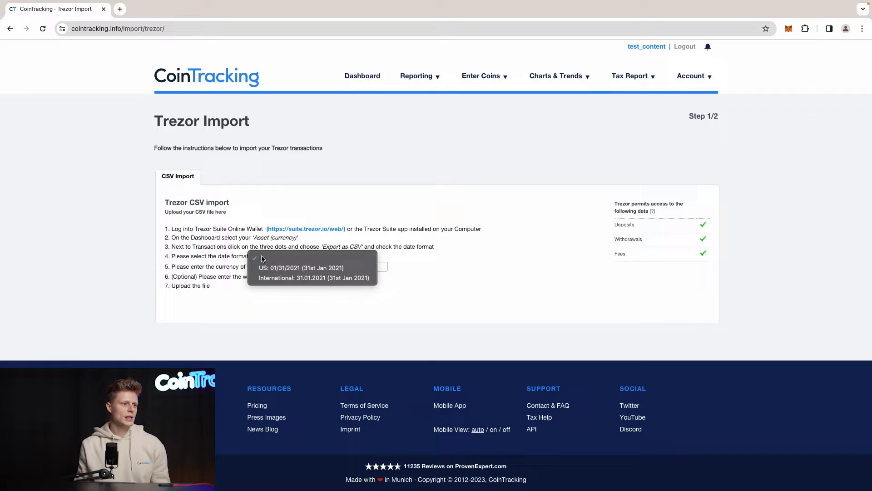
{"action": "left_click", "coordinate": [264, 278]}
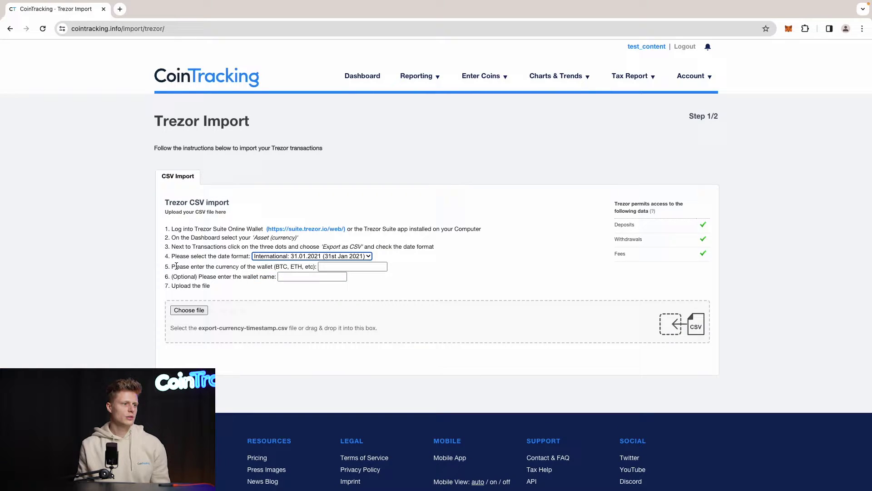
{"action": "left_click", "coordinate": [320, 268]}
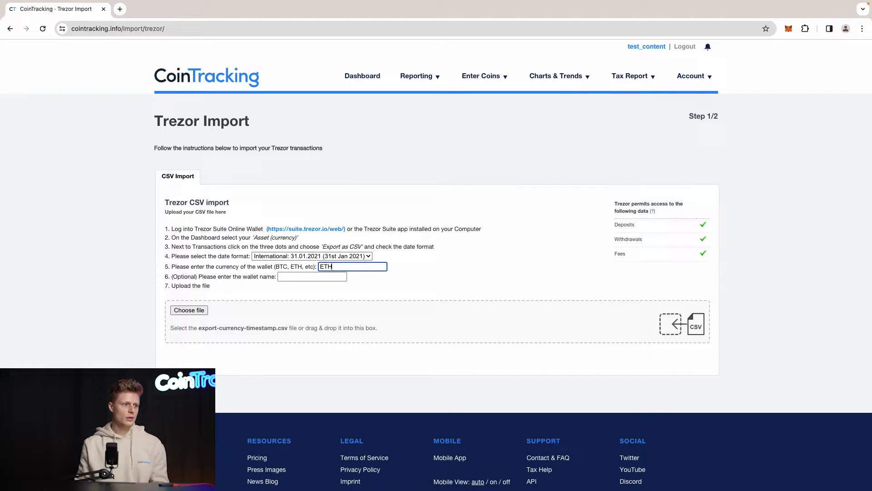
{"action": "left_click", "coordinate": [308, 275]}
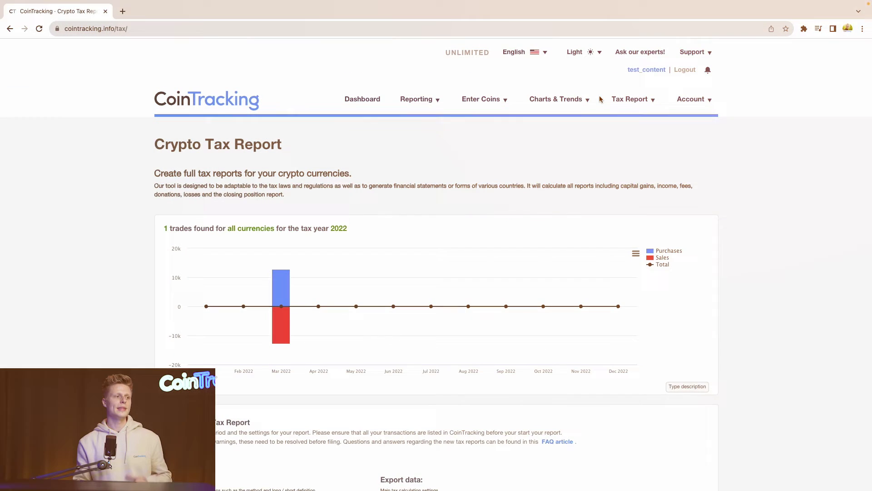
- Keep Germany as tax country and FIFO as the calculation method
{"action": "scroll", "coordinate": [471, 179], "scroll_direction": "down", "scroll_amount": 6}
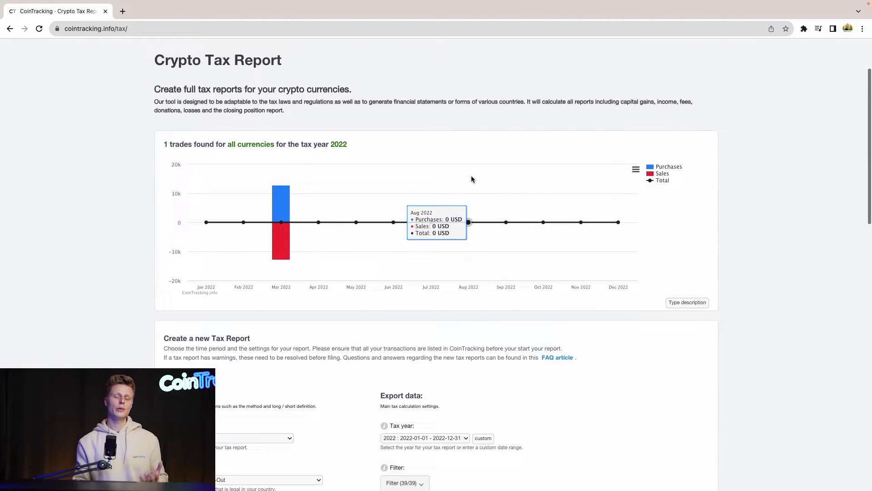
{"action": "scroll", "coordinate": [471, 175], "scroll_direction": "down", "scroll_amount": 1}
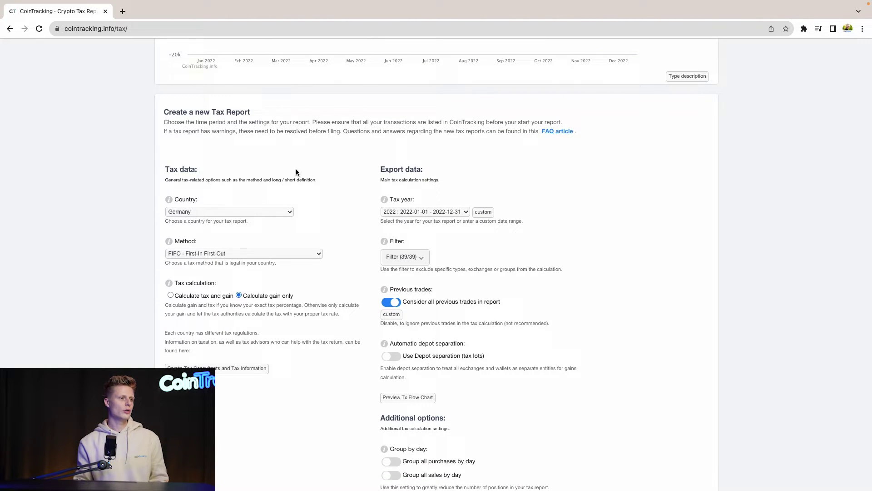
{"action": "scroll", "coordinate": [296, 169], "scroll_direction": "down", "scroll_amount": 2}
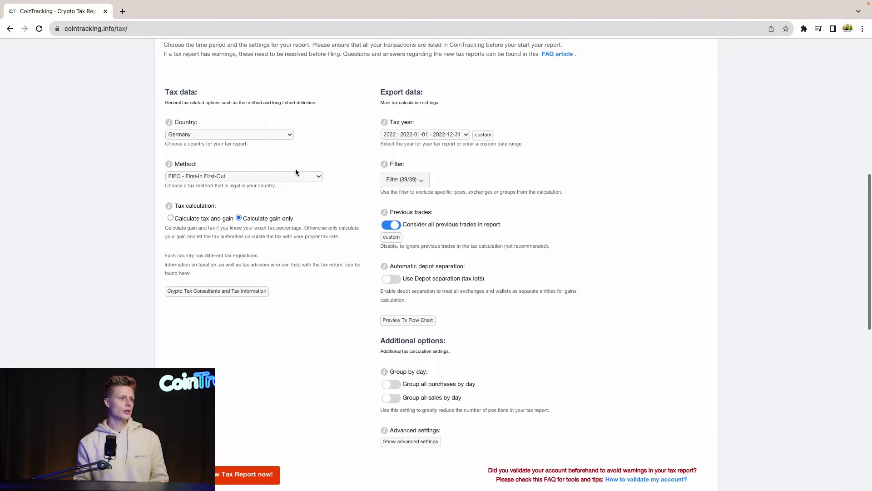
{"action": "left_click", "coordinate": [195, 135]}
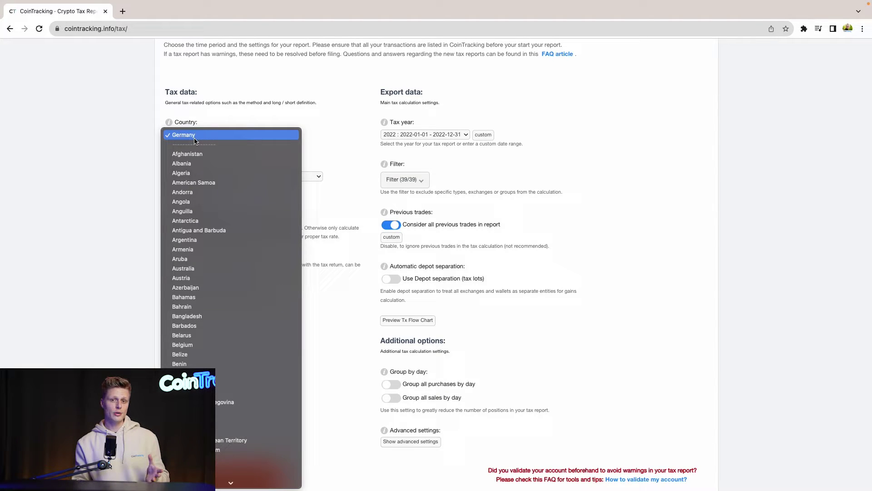
{"action": "left_click", "coordinate": [113, 147]}
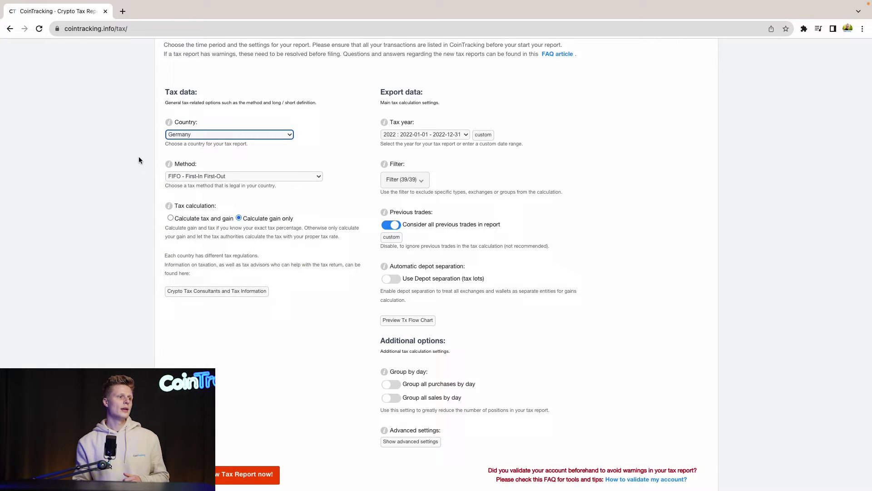
{"action": "scroll", "coordinate": [138, 156], "scroll_direction": "down", "scroll_amount": 1}
{"action": "left_click", "coordinate": [198, 130]}
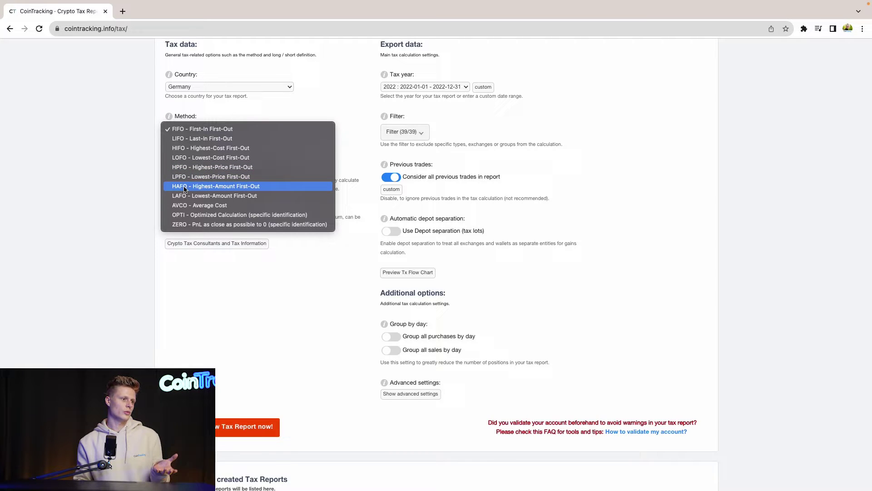
{"action": "left_click", "coordinate": [119, 154]}
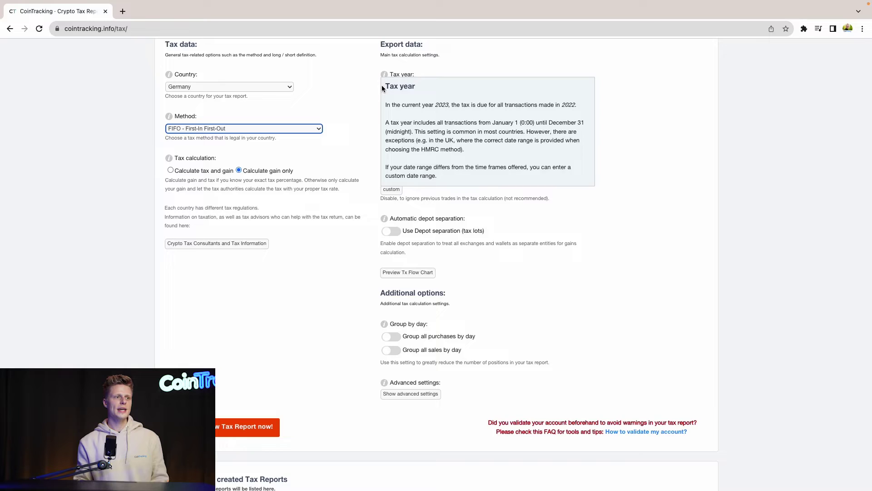
- Set the tax year to 2023 and expand the Filter (39/39) transaction types
{"action": "left_click", "coordinate": [393, 90]}
{"action": "left_click", "coordinate": [397, 97]}
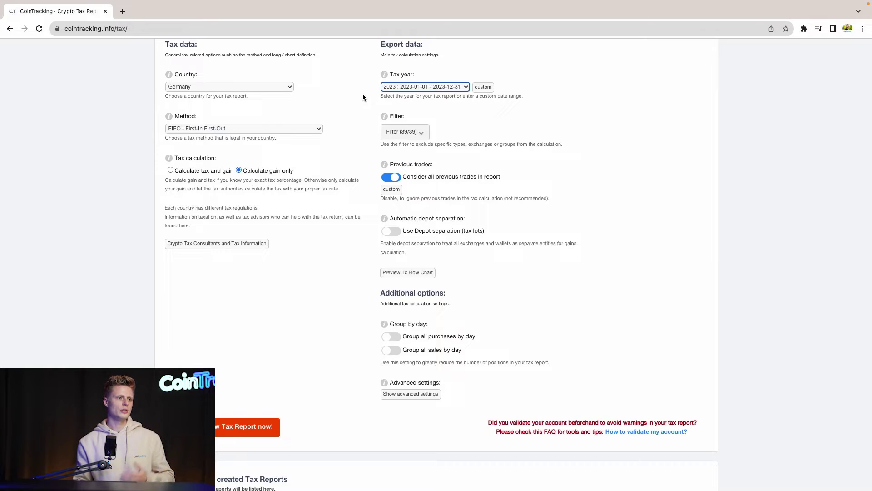
{"action": "scroll", "coordinate": [350, 109], "scroll_direction": "down", "scroll_amount": 1}
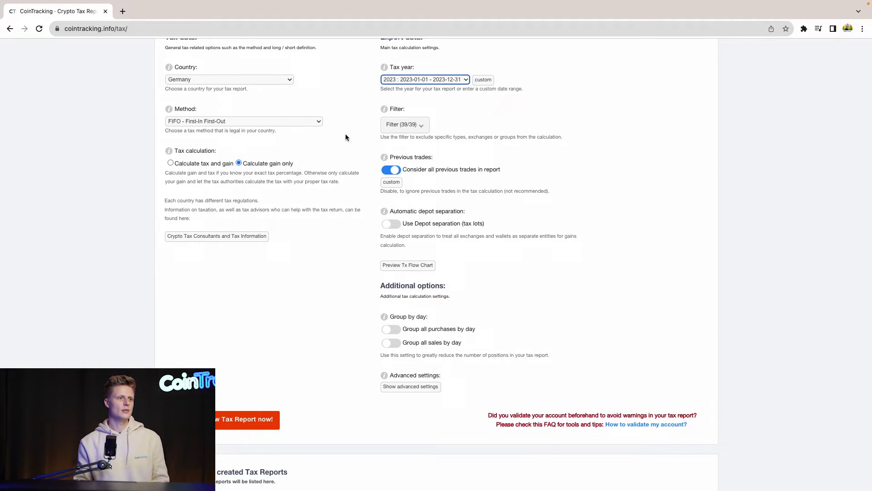
{"action": "scroll", "coordinate": [359, 123], "scroll_direction": "down", "scroll_amount": 2}
{"action": "left_click", "coordinate": [399, 102]}
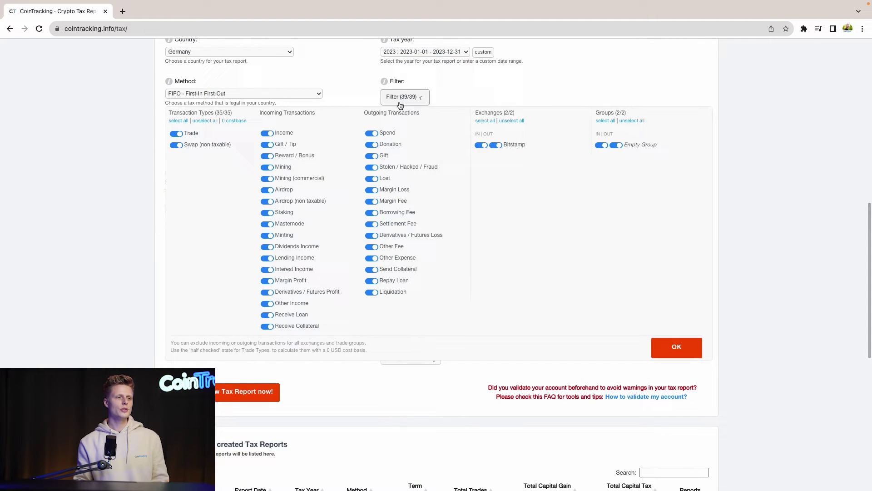
- Confirm the filter with all 39 transaction types included and move down to report generation
{"action": "left_click", "coordinate": [357, 100]}
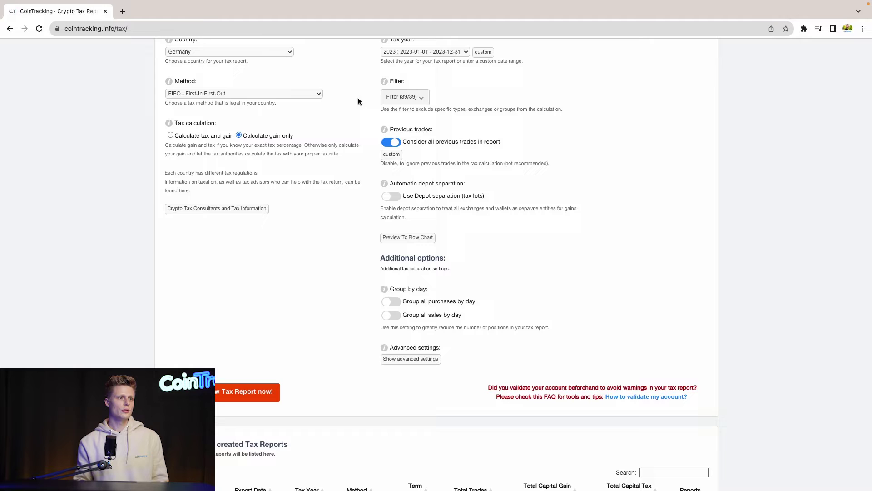
{"action": "scroll", "coordinate": [364, 160], "scroll_direction": "down", "scroll_amount": 1}
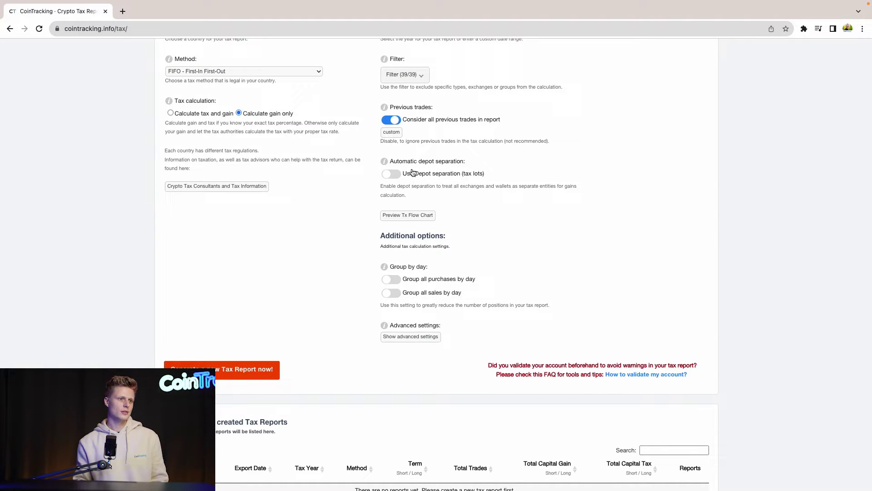
{"action": "scroll", "coordinate": [366, 156], "scroll_direction": "down", "scroll_amount": 1}
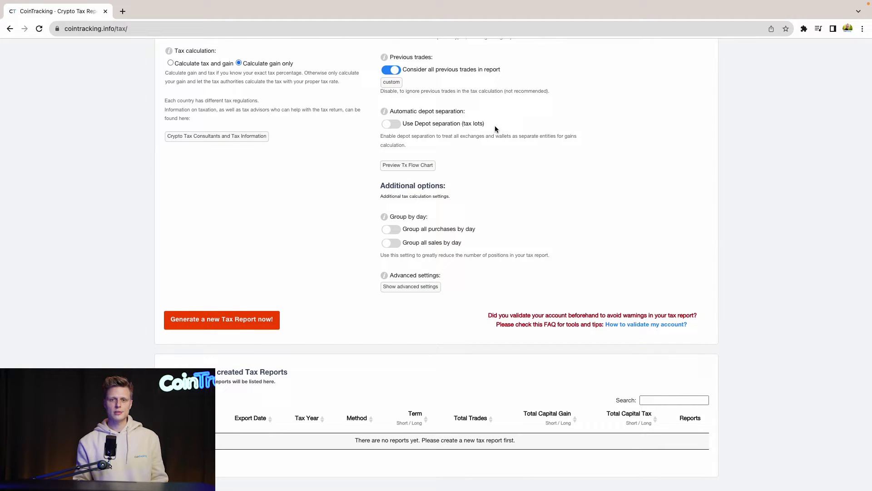
{"action": "scroll", "coordinate": [381, 154], "scroll_direction": "down", "scroll_amount": 1}
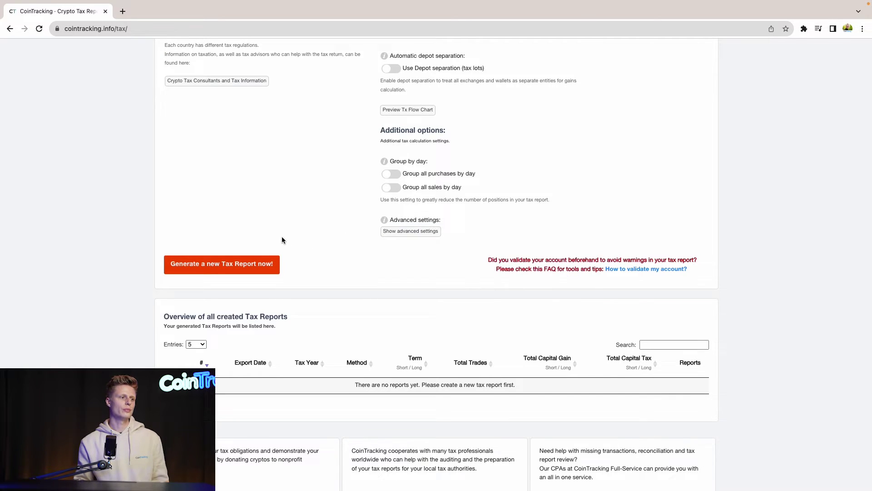
{"action": "scroll", "coordinate": [282, 240], "scroll_direction": "down", "scroll_amount": 1}
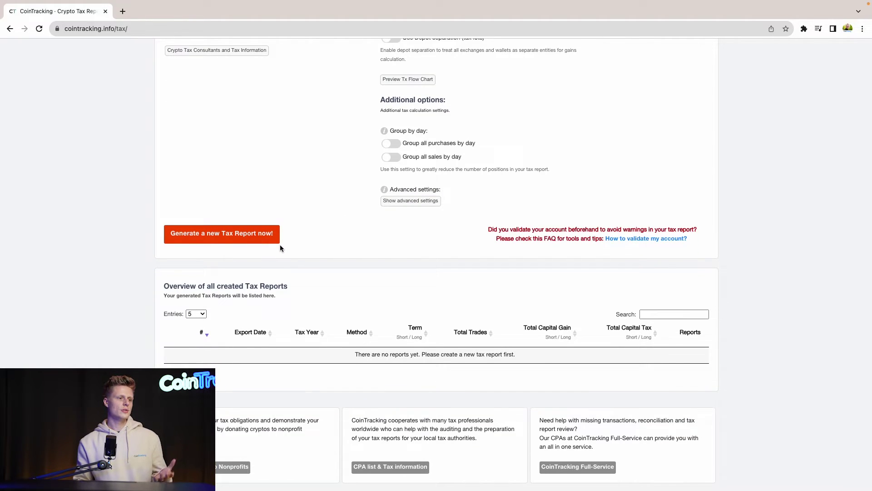
- Generate the new 2023 tax report and view it in the reports overview
{"action": "left_click", "coordinate": [193, 243]}
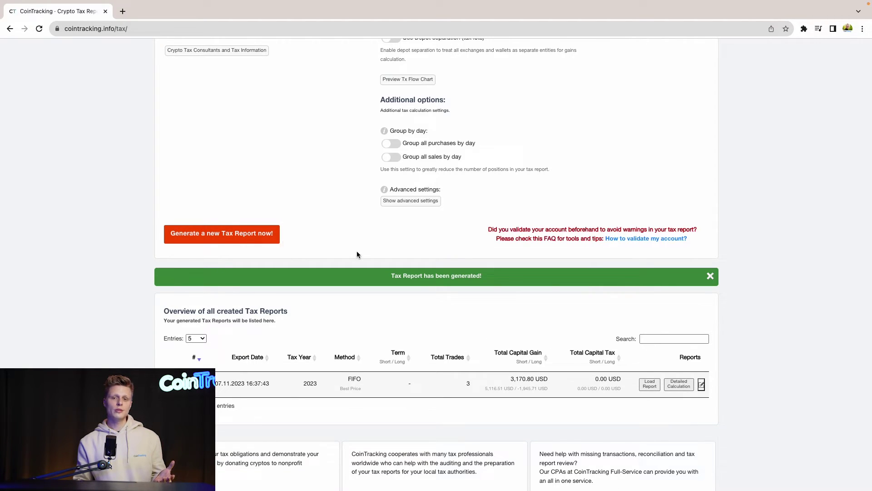
{"action": "scroll", "coordinate": [390, 282], "scroll_direction": "down", "scroll_amount": 5}
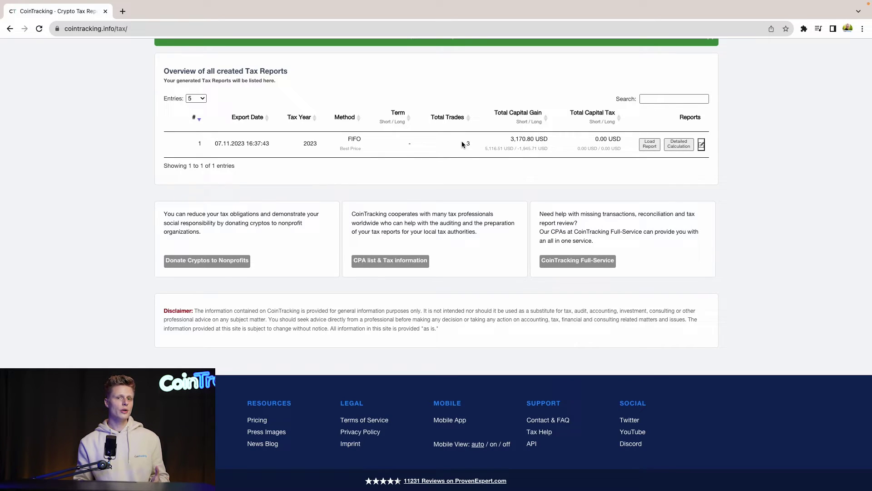
- Load Tax Report #1 for 2023 and review its summary and capital gains
{"action": "left_click", "coordinate": [650, 146]}
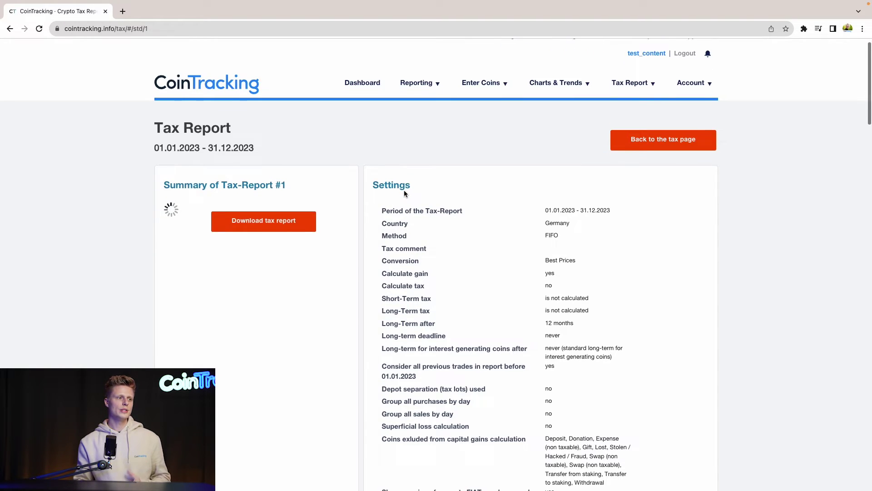
{"action": "scroll", "coordinate": [406, 194], "scroll_direction": "down", "scroll_amount": 1}
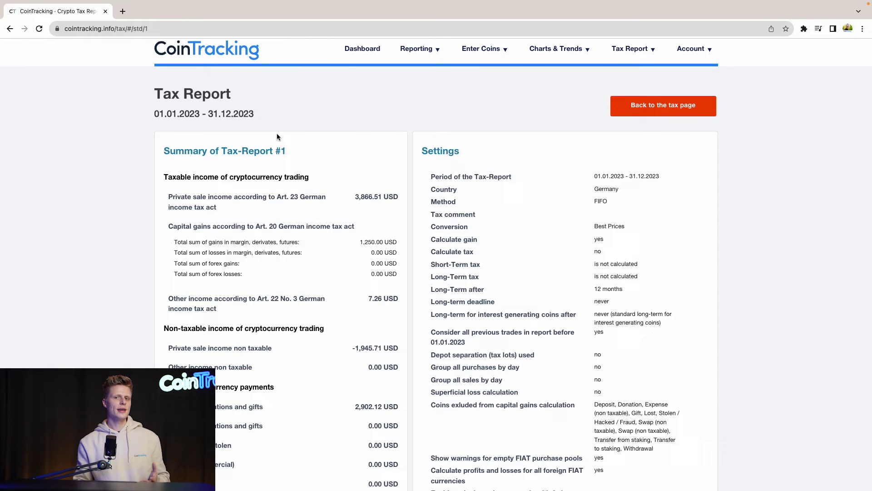
{"action": "scroll", "coordinate": [277, 134], "scroll_direction": "down", "scroll_amount": 2}
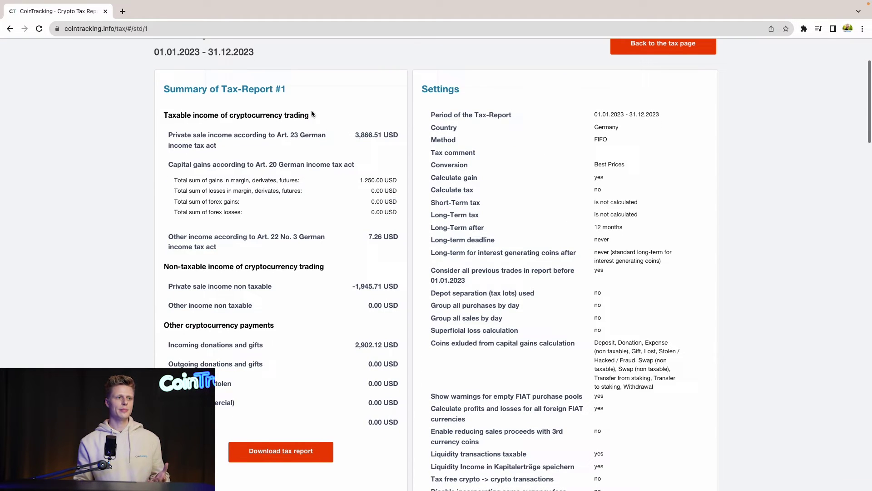
{"action": "scroll", "coordinate": [300, 139], "scroll_direction": "down", "scroll_amount": 2}
{"action": "scroll", "coordinate": [364, 173], "scroll_direction": "down", "scroll_amount": 1}
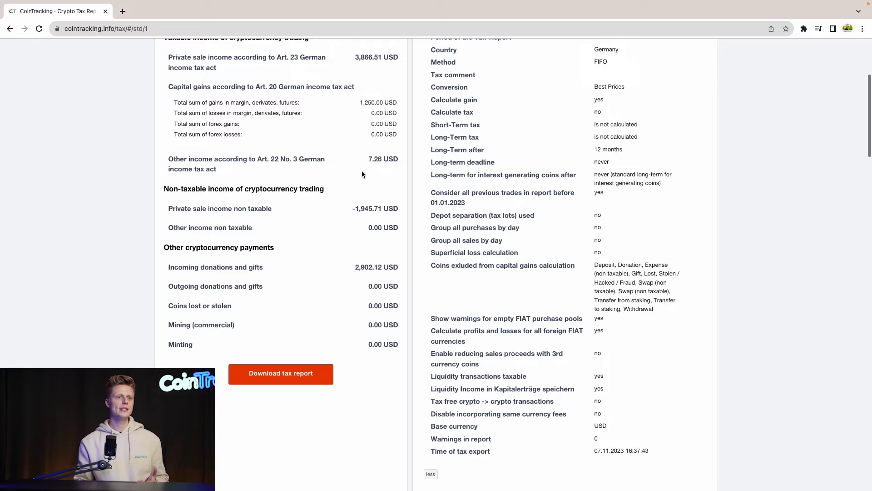
{"action": "scroll", "coordinate": [362, 169], "scroll_direction": "down", "scroll_amount": 10}
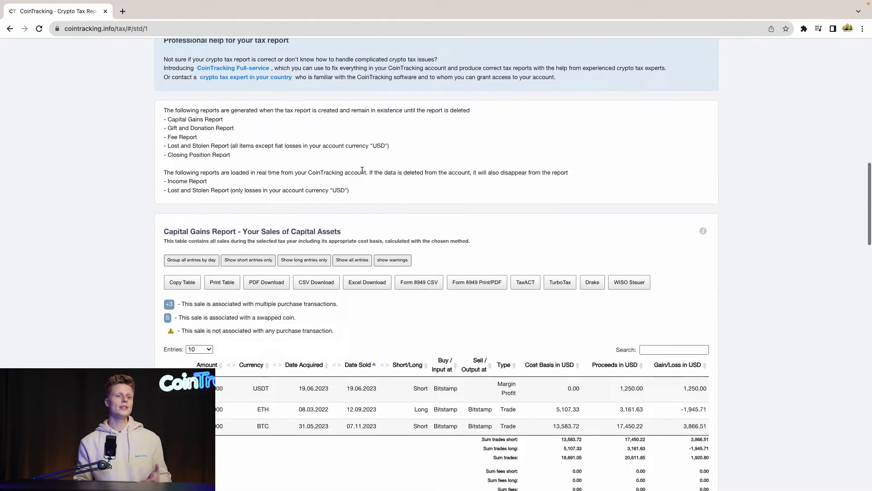
{"action": "scroll", "coordinate": [361, 171], "scroll_direction": "down", "scroll_amount": 5}
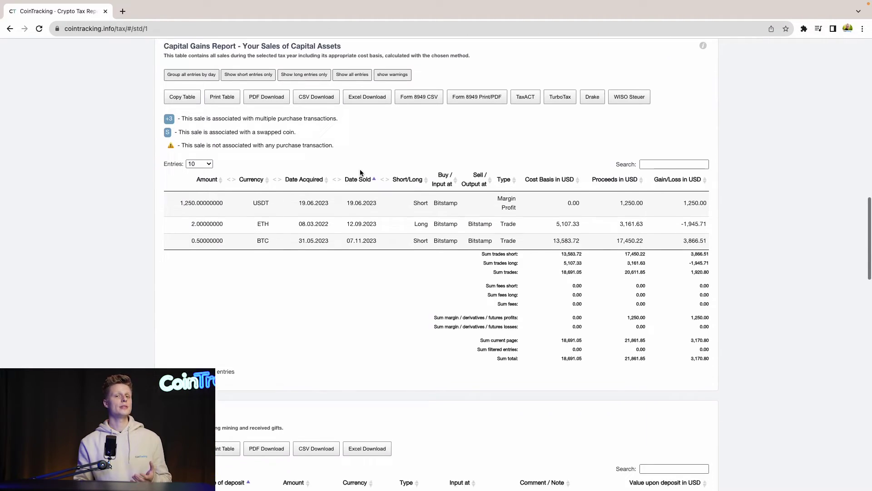
- Review the Income, Fee and Closing Position reports, then head back up
{"action": "scroll", "coordinate": [361, 171], "scroll_direction": "down", "scroll_amount": 1}
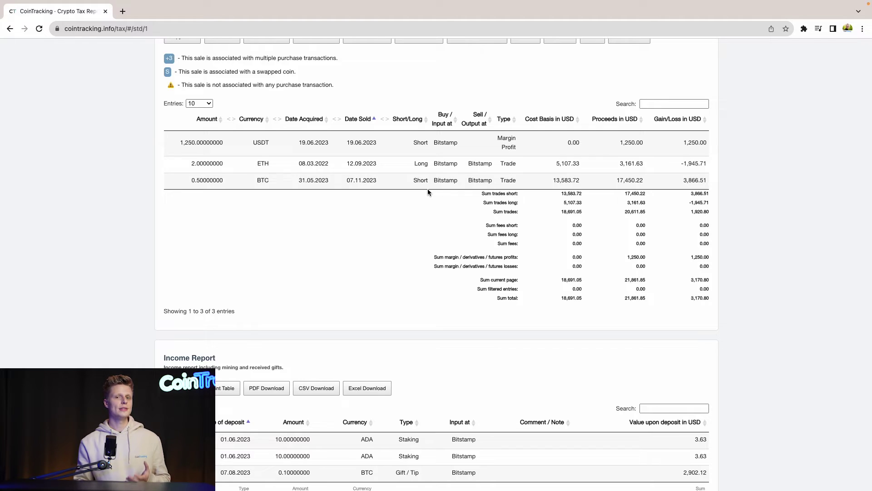
{"action": "scroll", "coordinate": [425, 187], "scroll_direction": "down", "scroll_amount": 5}
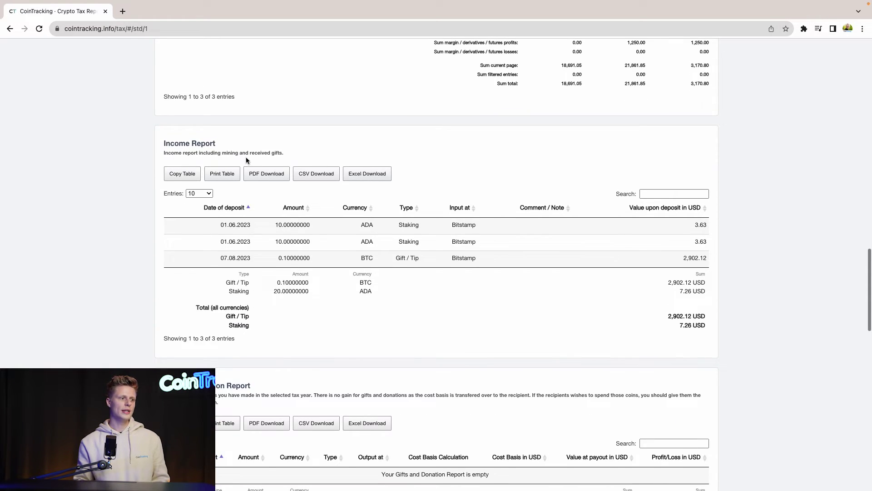
{"action": "scroll", "coordinate": [245, 158], "scroll_direction": "down", "scroll_amount": 8}
{"action": "scroll", "coordinate": [214, 169], "scroll_direction": "down", "scroll_amount": 6}
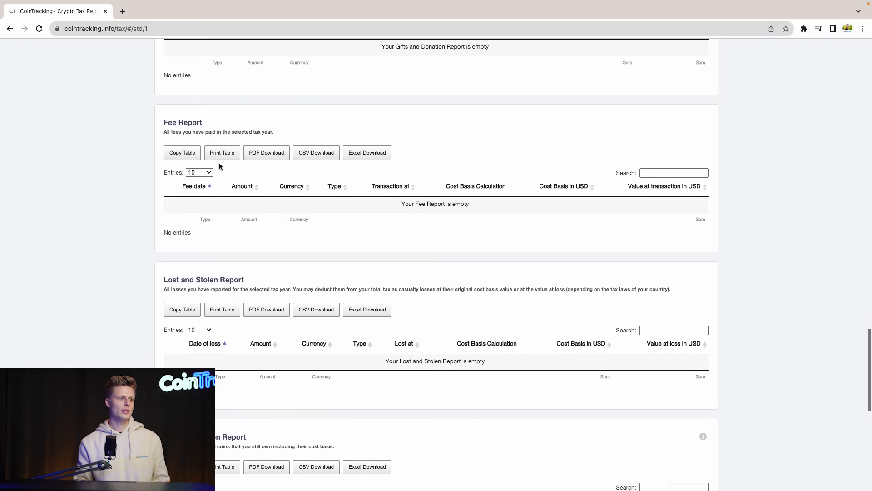
{"action": "scroll", "coordinate": [312, 197], "scroll_direction": "down", "scroll_amount": 5}
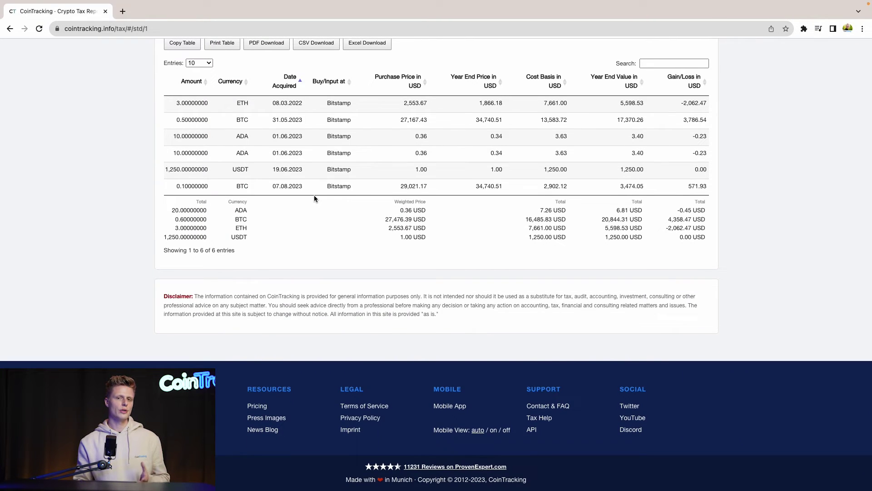
{"action": "scroll", "coordinate": [314, 195], "scroll_direction": "up", "scroll_amount": 20}
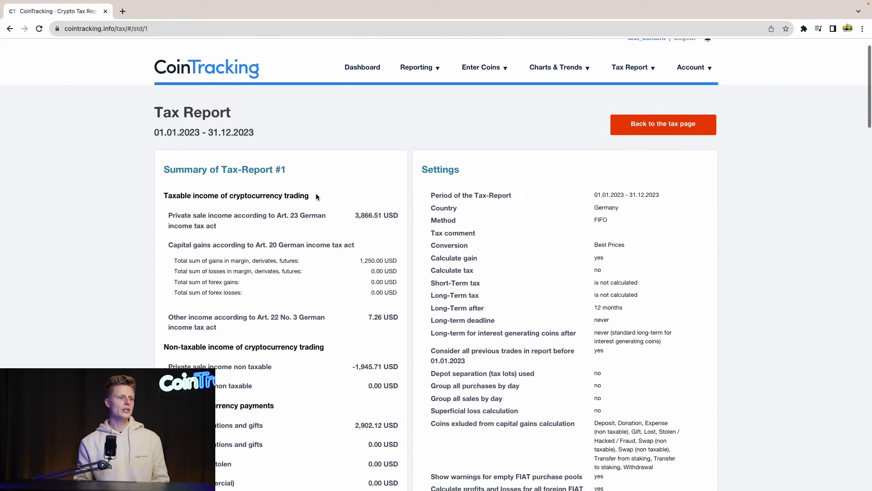
- Open the Download tax report dialog offering PDF or Excel for the 2023 report
{"action": "scroll", "coordinate": [317, 196], "scroll_direction": "down", "scroll_amount": 8}
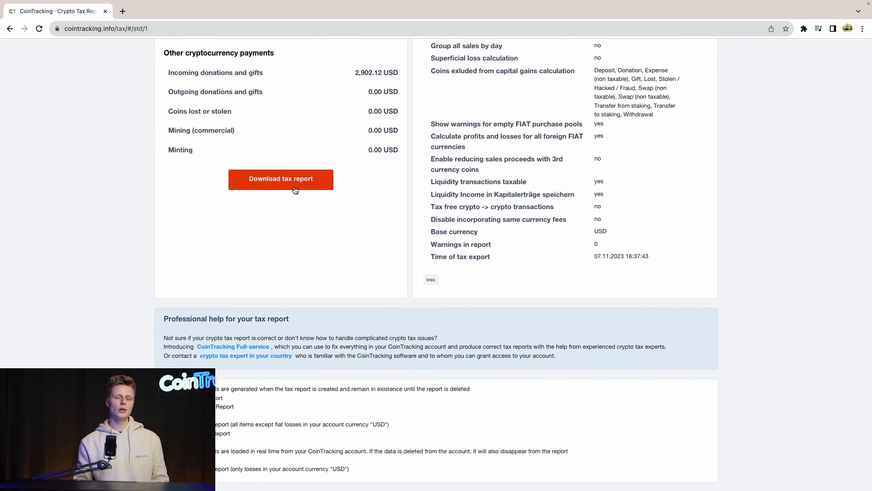
{"action": "left_click", "coordinate": [295, 190]}
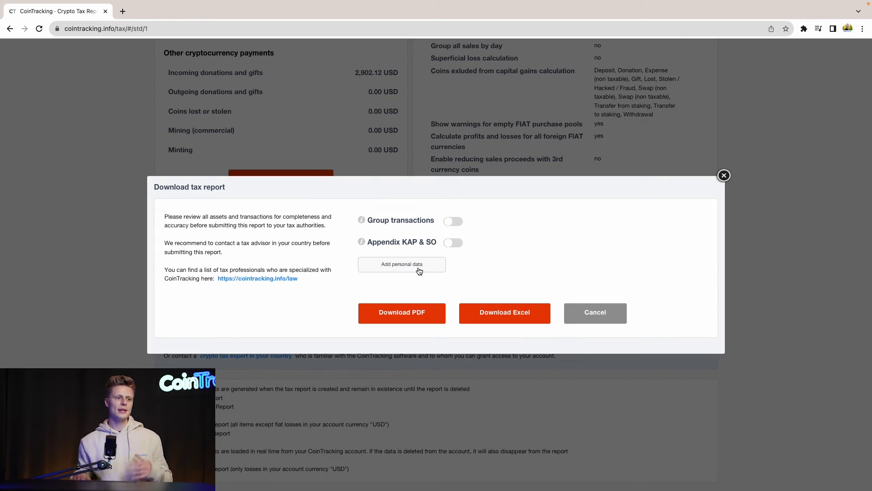